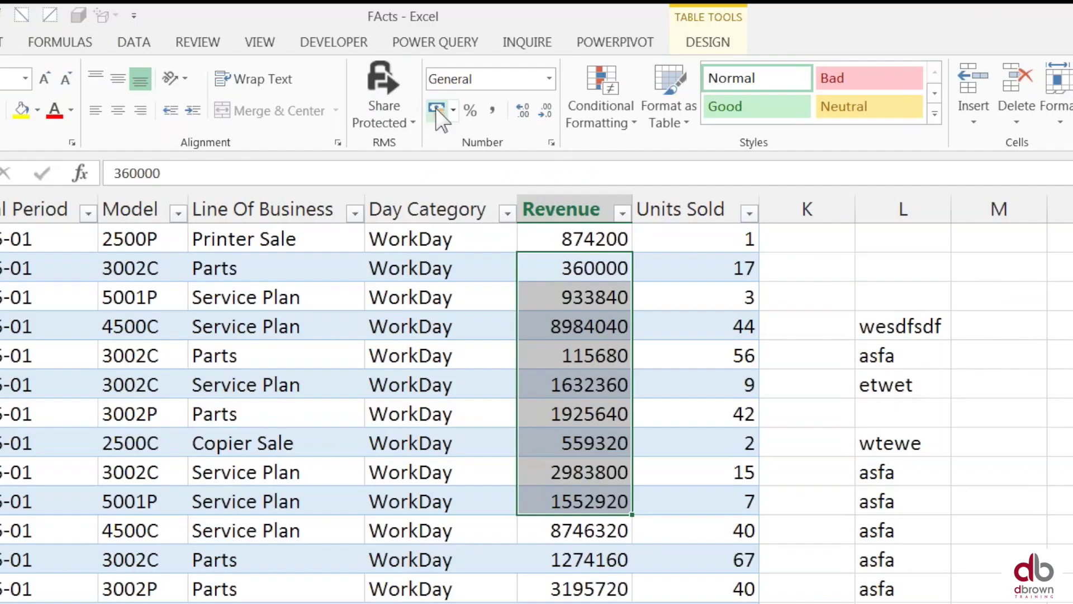
- Apply Naira accounting format to the revenue figures in rows 4–12 and AutoFit column I
left_click(468, 69)
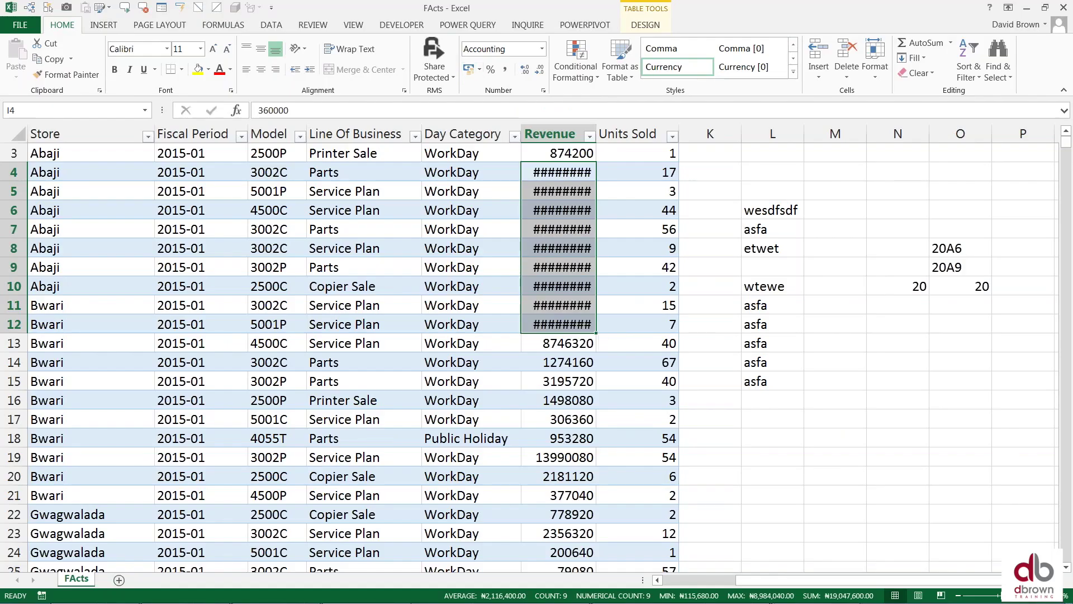
double_click(596, 135)
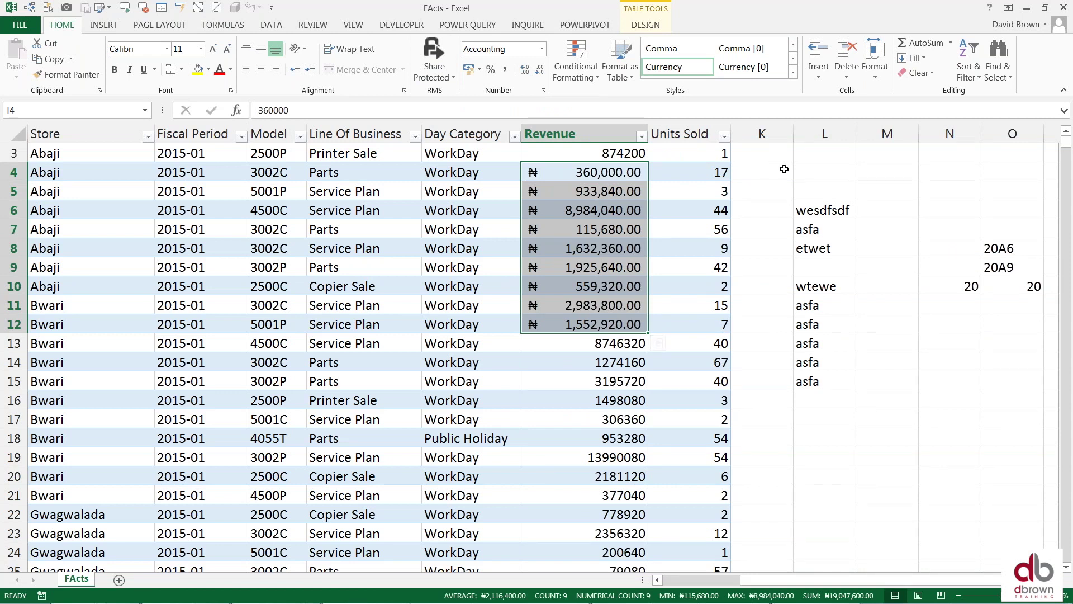
left_click(779, 170)
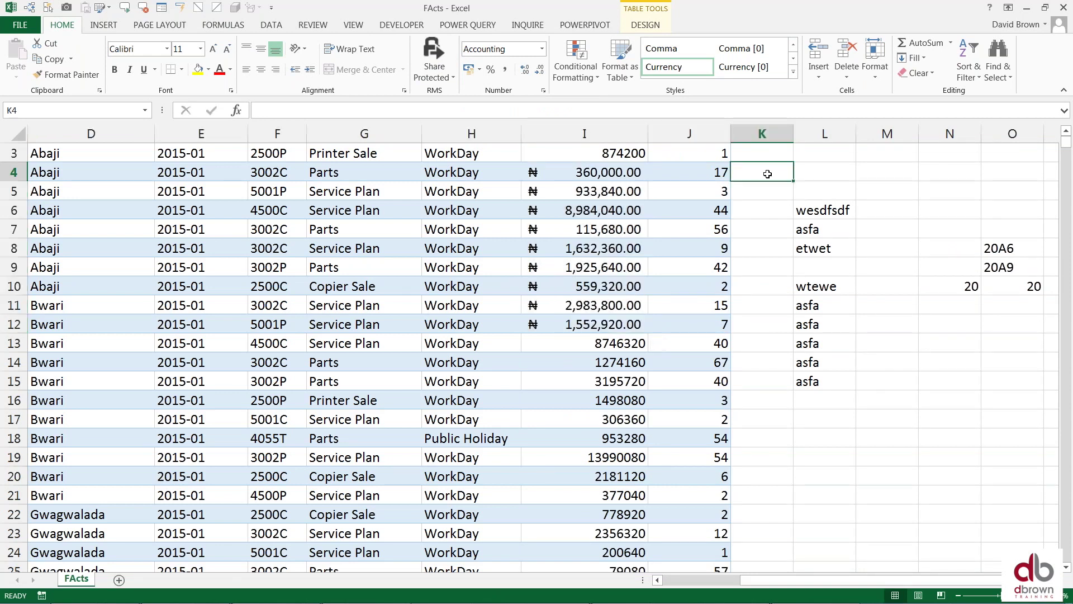
- Open the Symbol dialog from the Insert ribbon and expand its font list
left_click(105, 25)
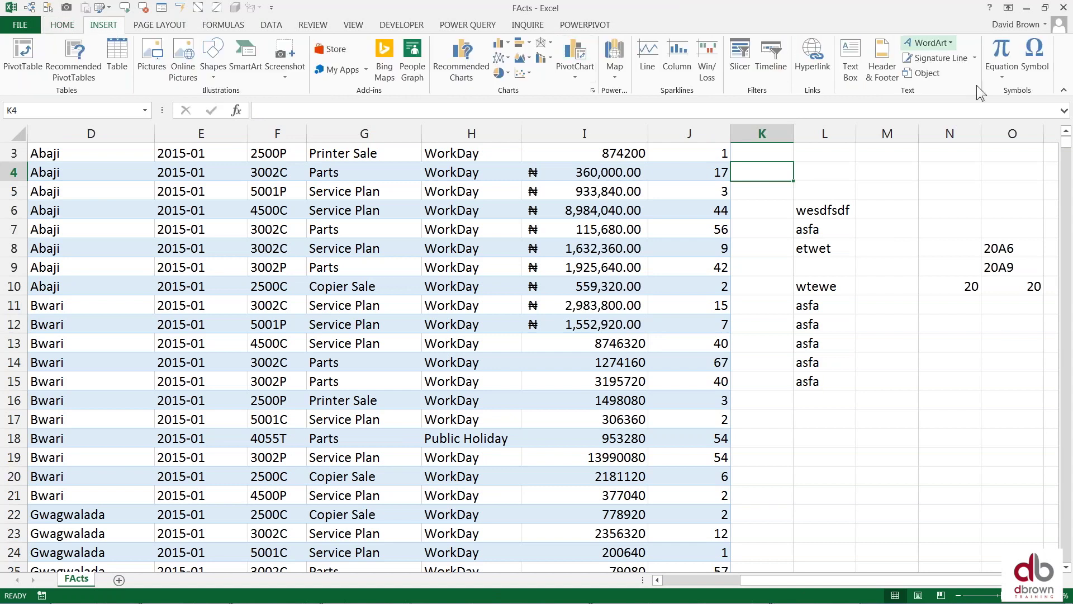
left_click(1039, 63)
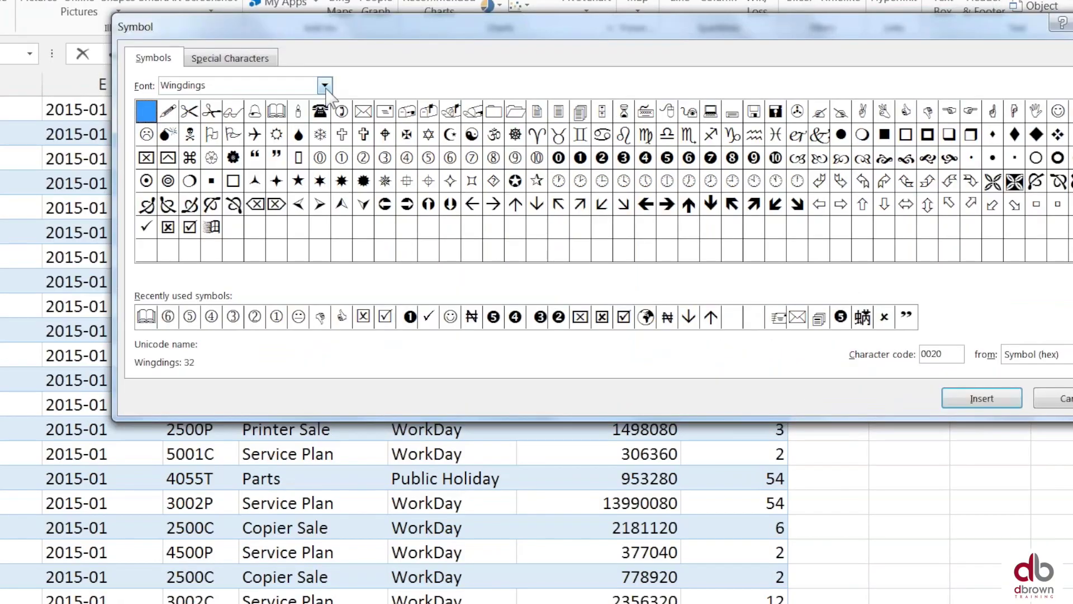
left_click(324, 86)
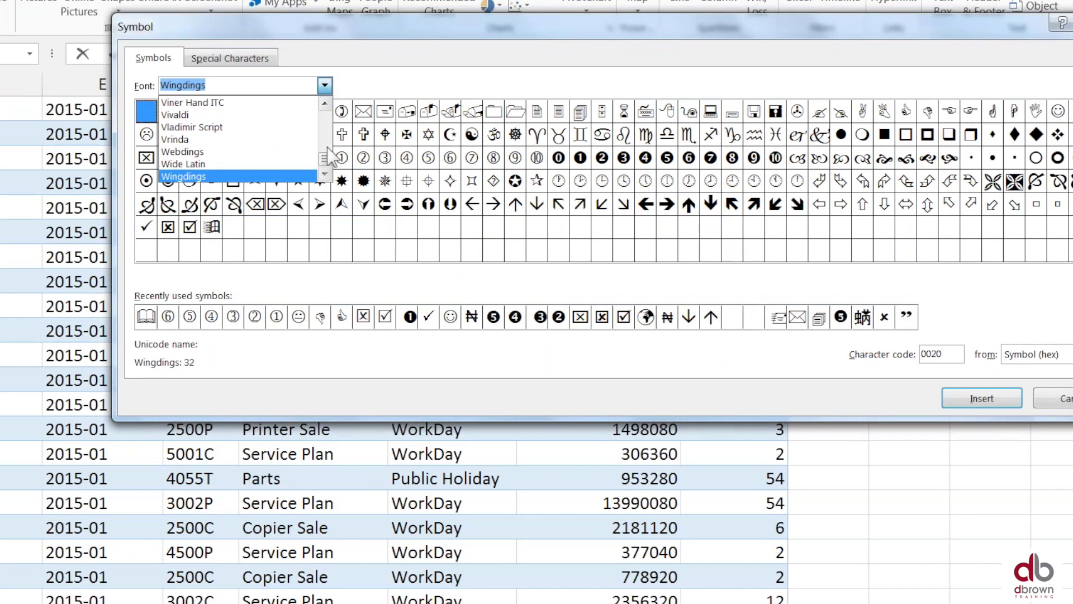
scroll(327, 140, "up", 10)
scroll(337, 103, "up", 5)
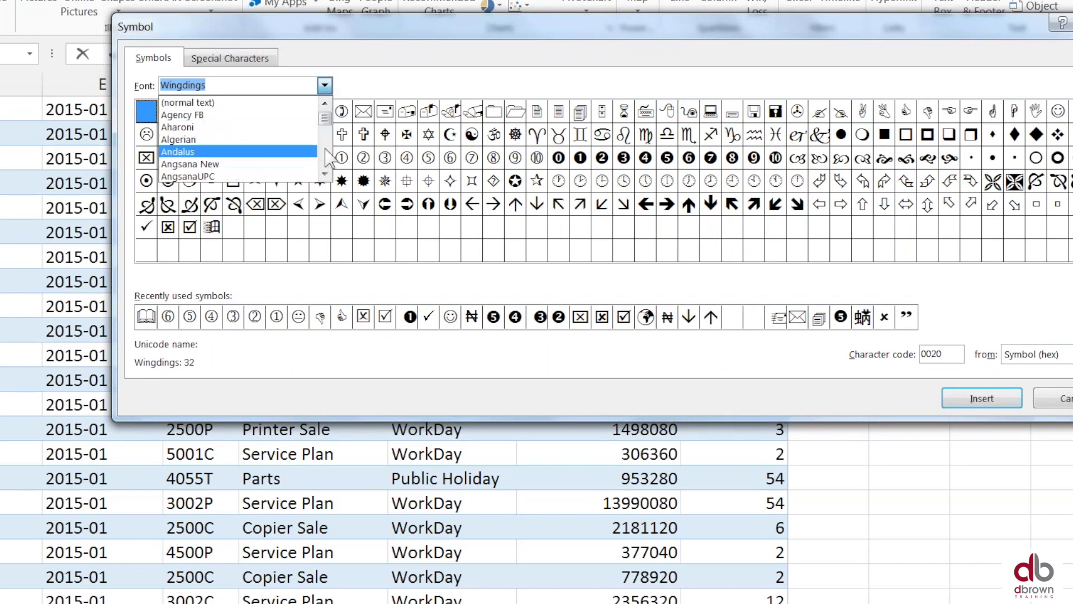
scroll(325, 151, "down", 2)
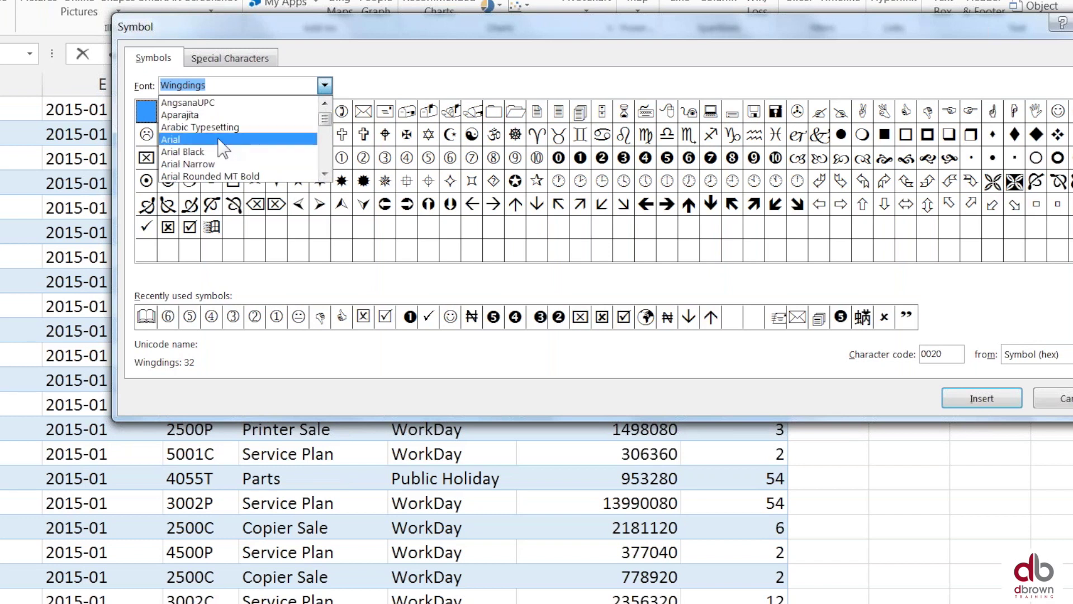
- Switch the Symbol dialog font to Arial and shift the dialog slightly left
left_click(287, 140)
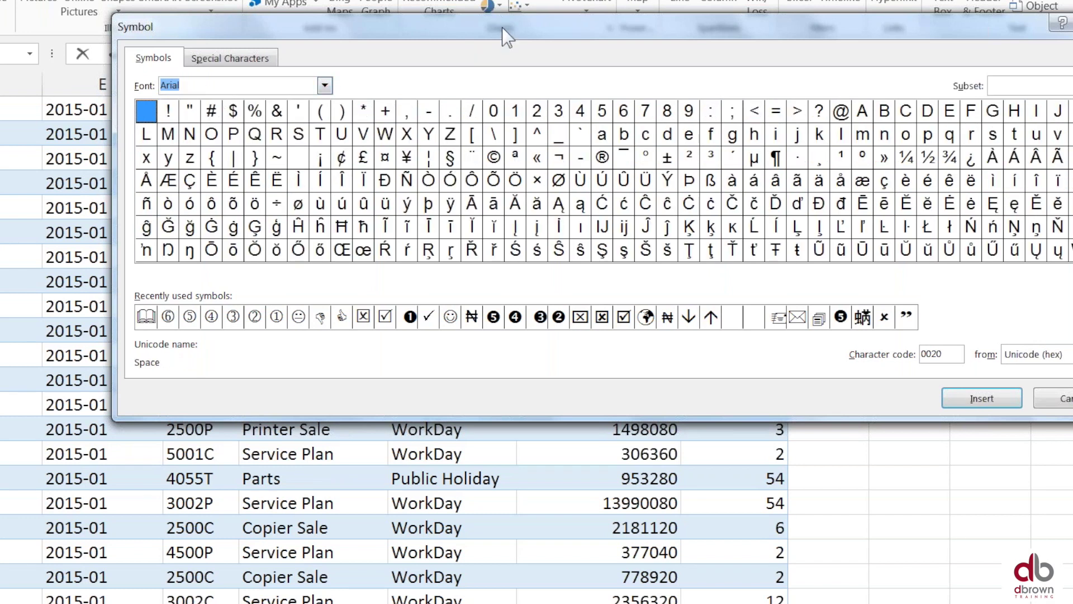
left_click_drag(503, 26, 320, 7)
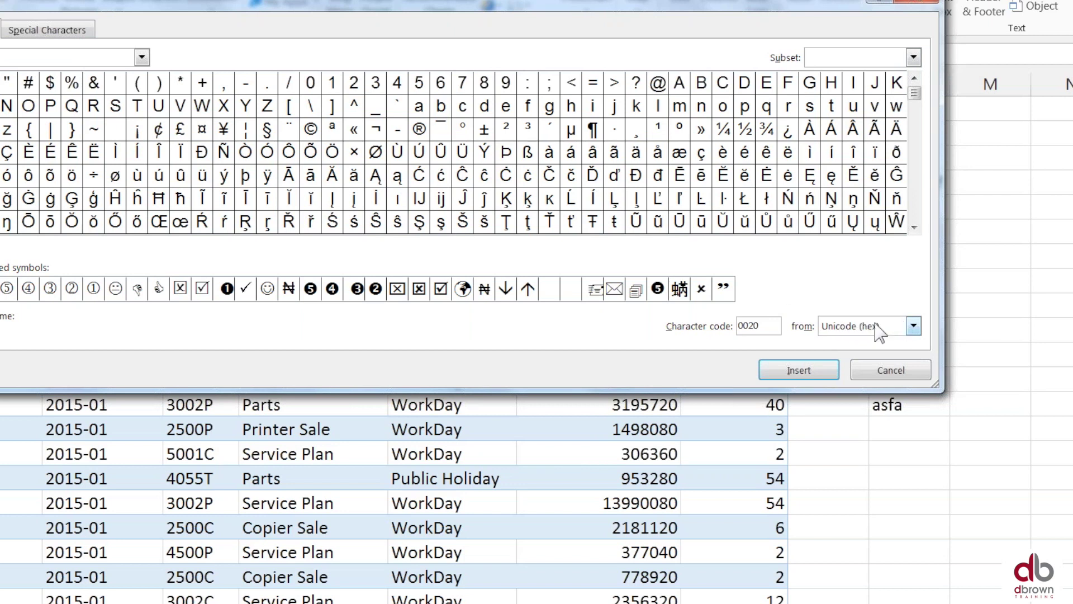
- Set the character code source to Unicode (hex), reposition the dialog, and expand the Subset list
left_click(912, 327)
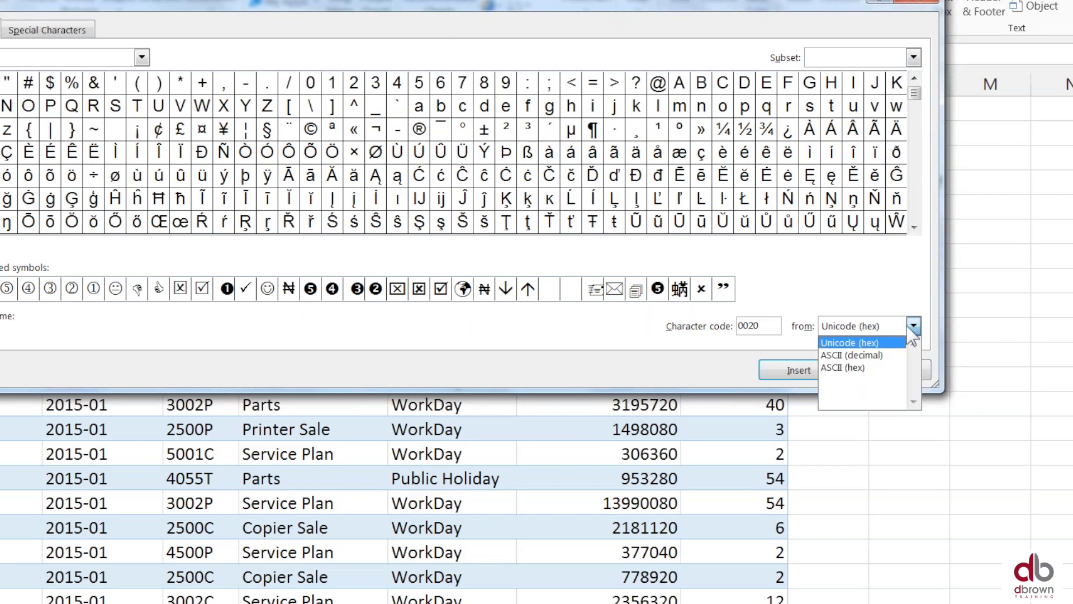
left_click(870, 343)
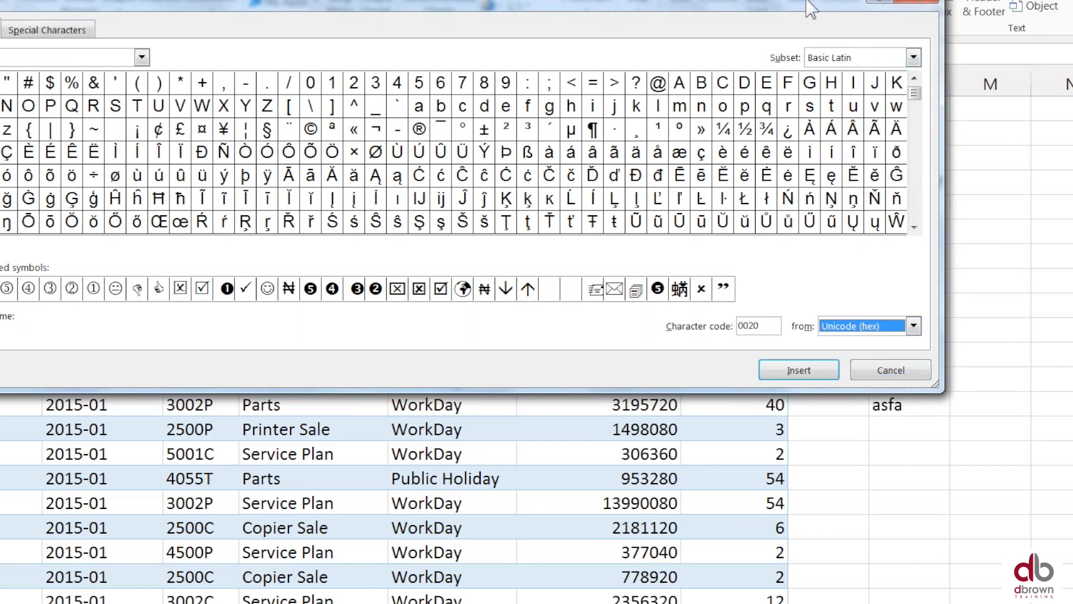
left_click_drag(809, 9, 880, 100)
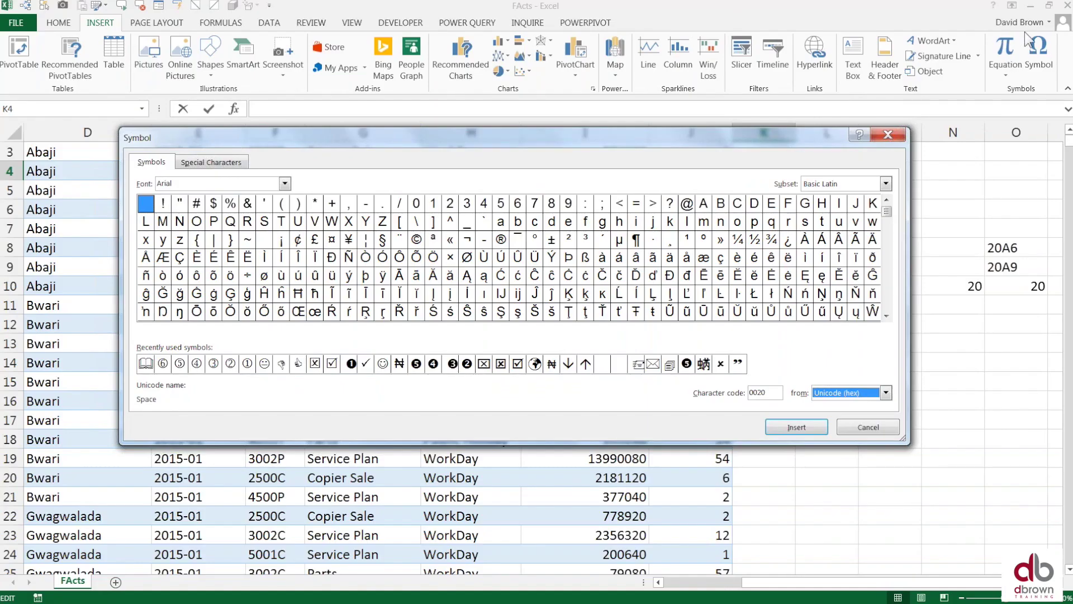
left_click_drag(596, 135, 629, 55)
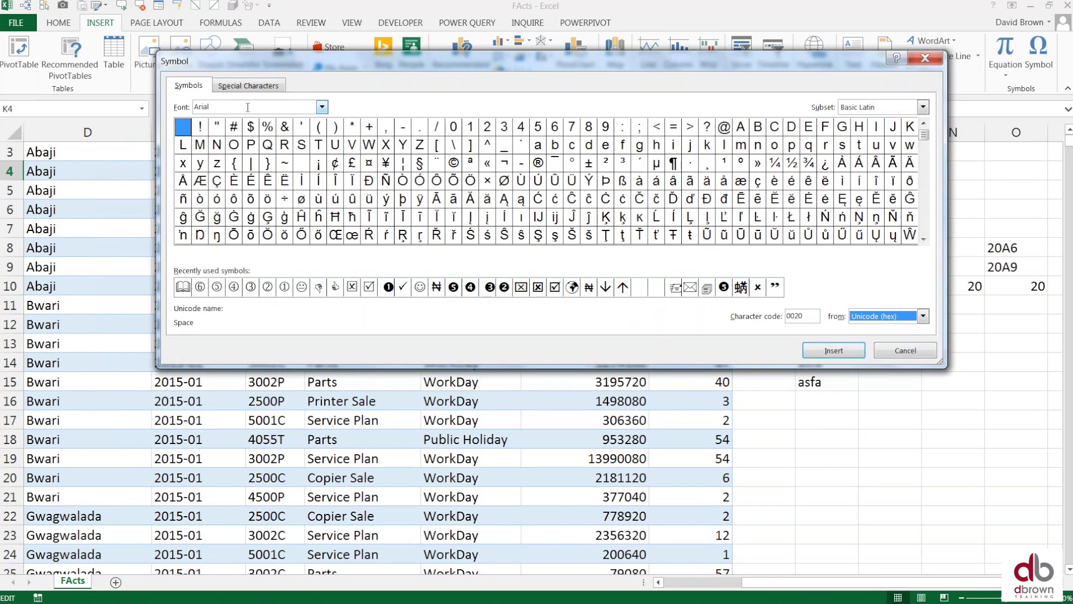
left_click_drag(444, 50, 320, 40)
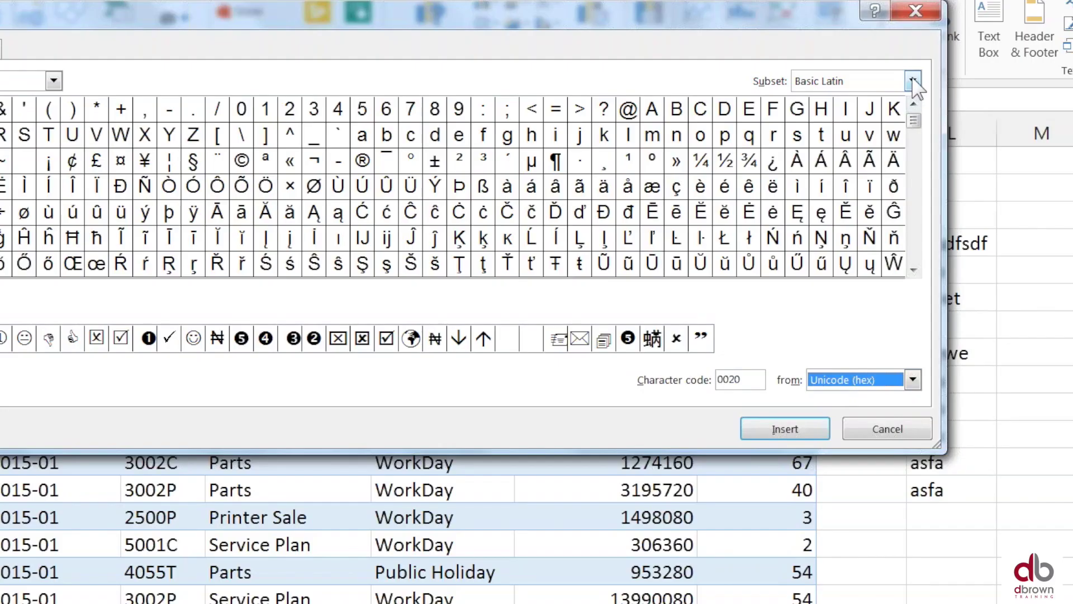
left_click(914, 81)
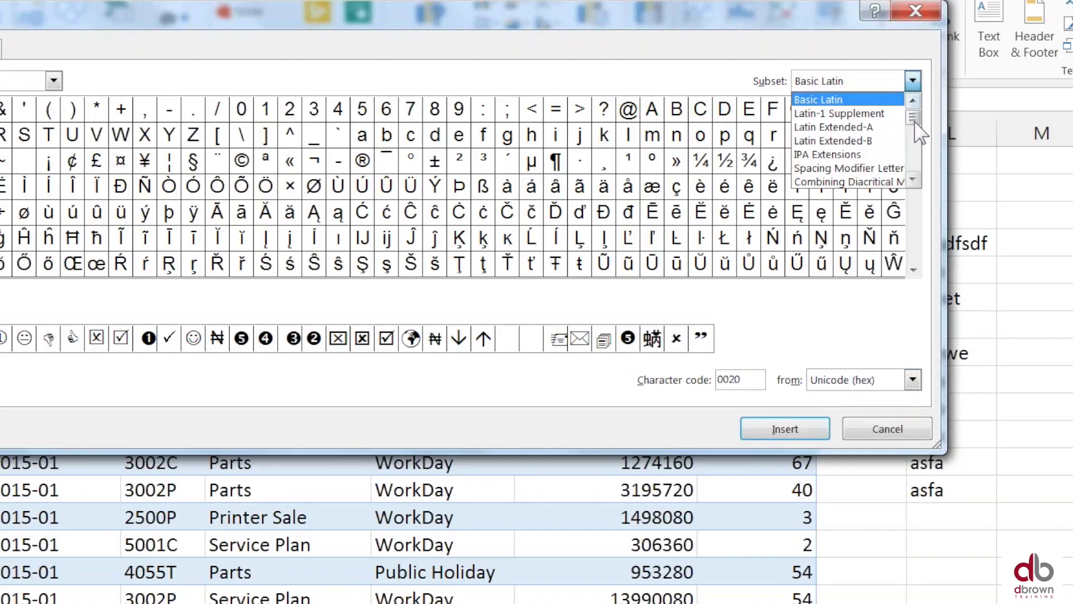
left_click_drag(917, 113, 913, 149)
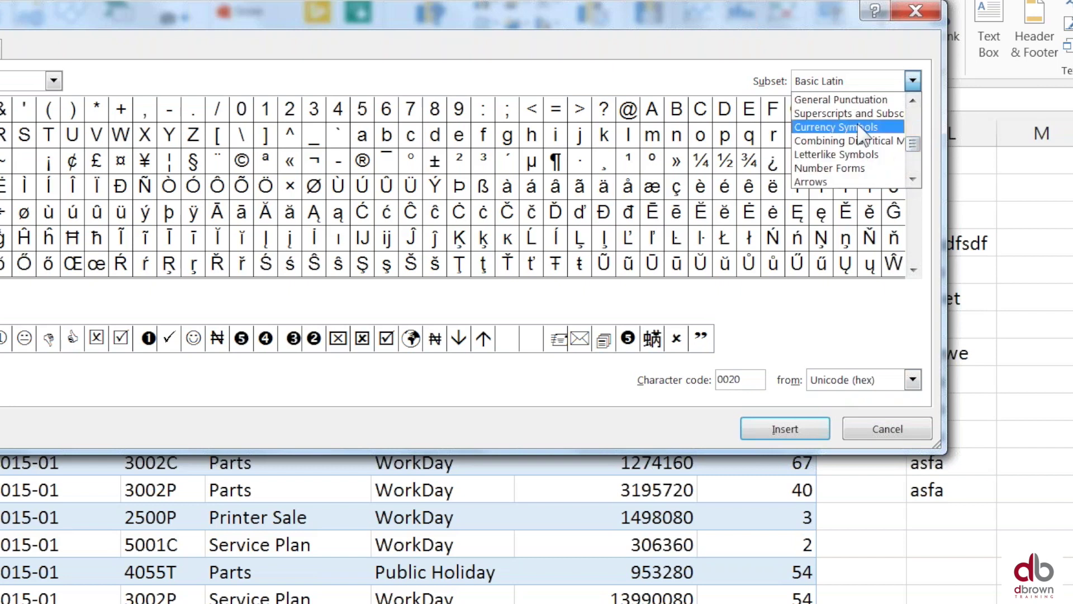
- Jump to Currency Symbols and select the Naira Sign (20A6), then Double Oblique Hyphen
left_click(861, 130)
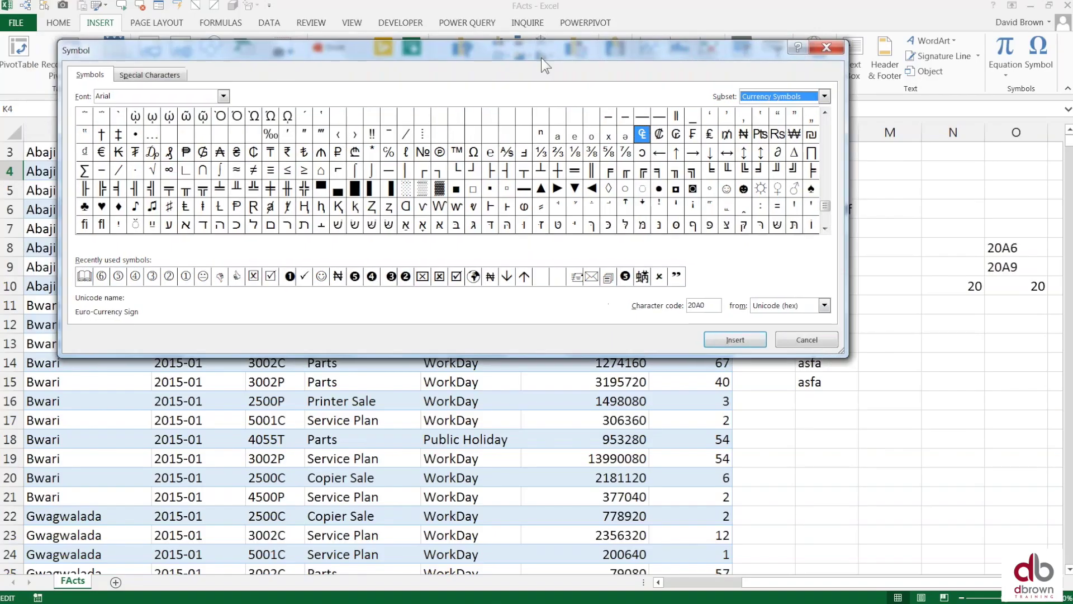
left_click_drag(540, 58, 636, 55)
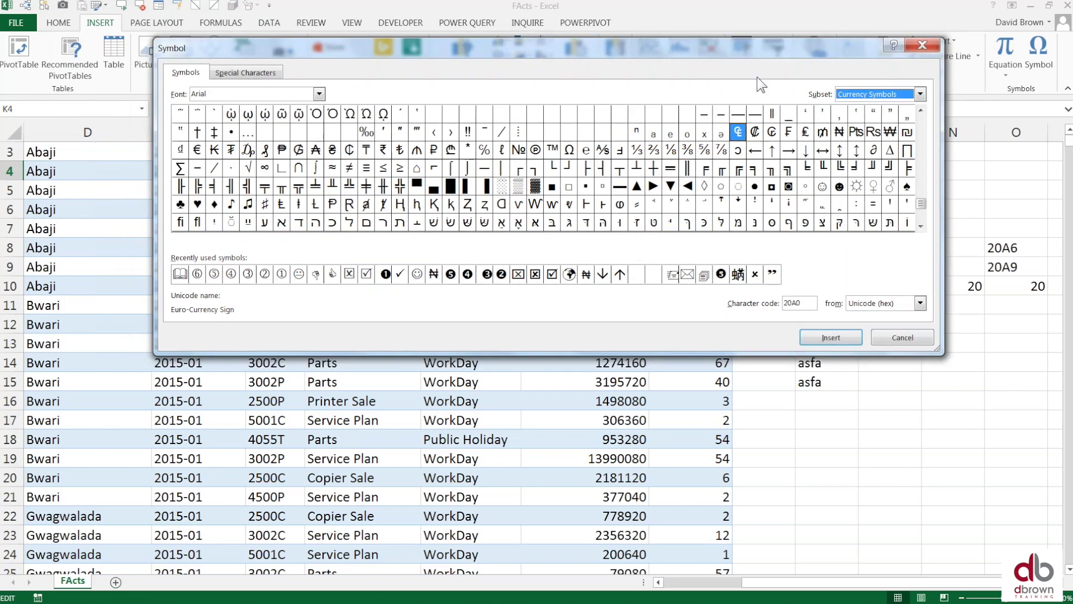
left_click_drag(762, 48, 678, 60)
left_click(754, 144)
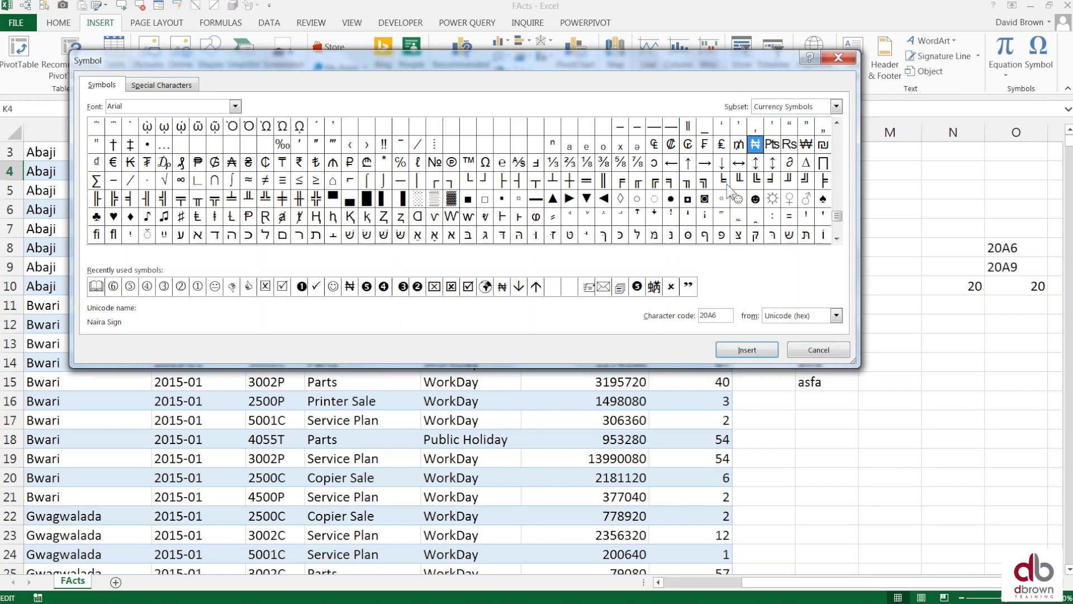
left_click(553, 216)
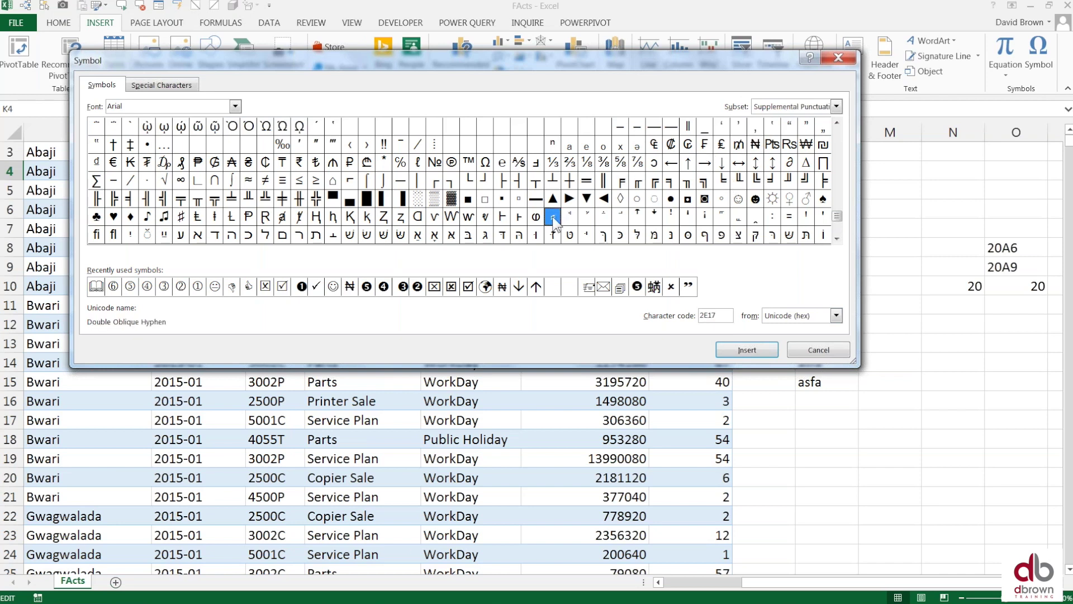
- Browse Latin Capital Letter Half H, then Medium Shade (2592), without inserting a symbol
left_click(506, 222)
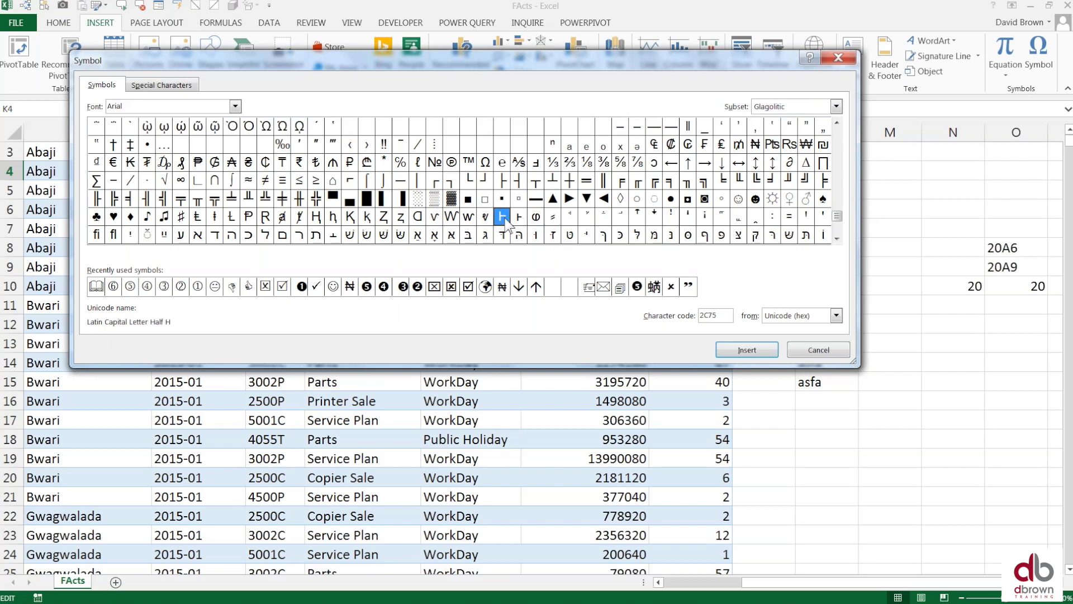
left_click(417, 199)
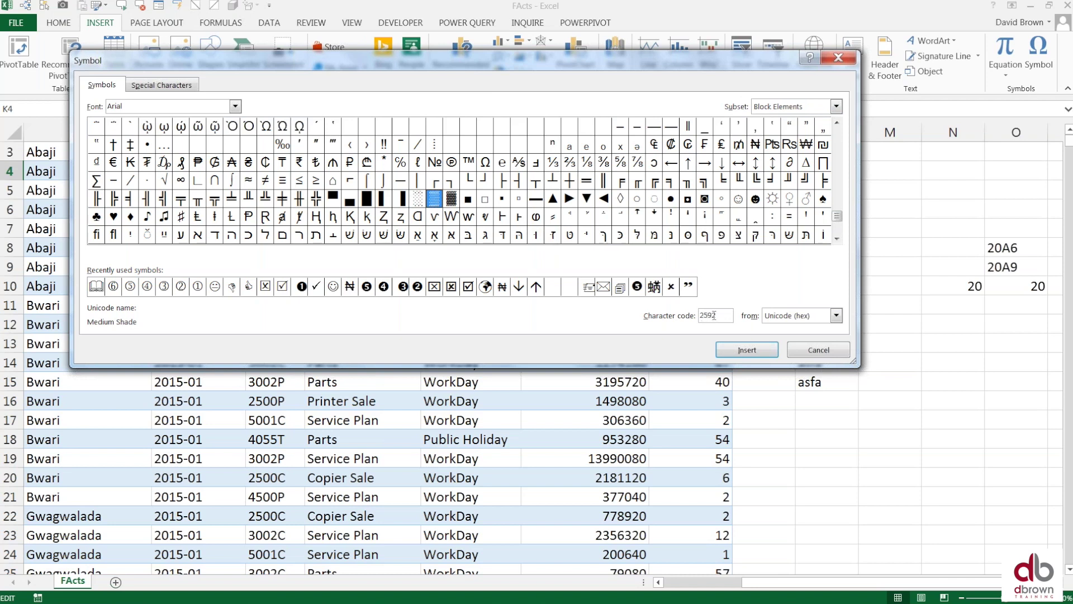
left_click(834, 354)
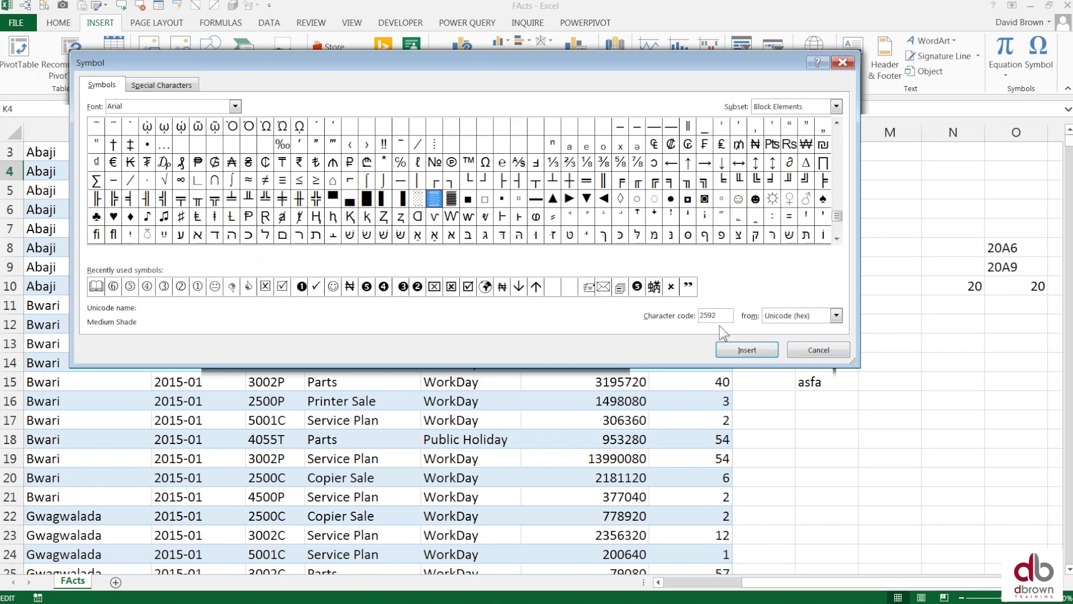
key("Return")
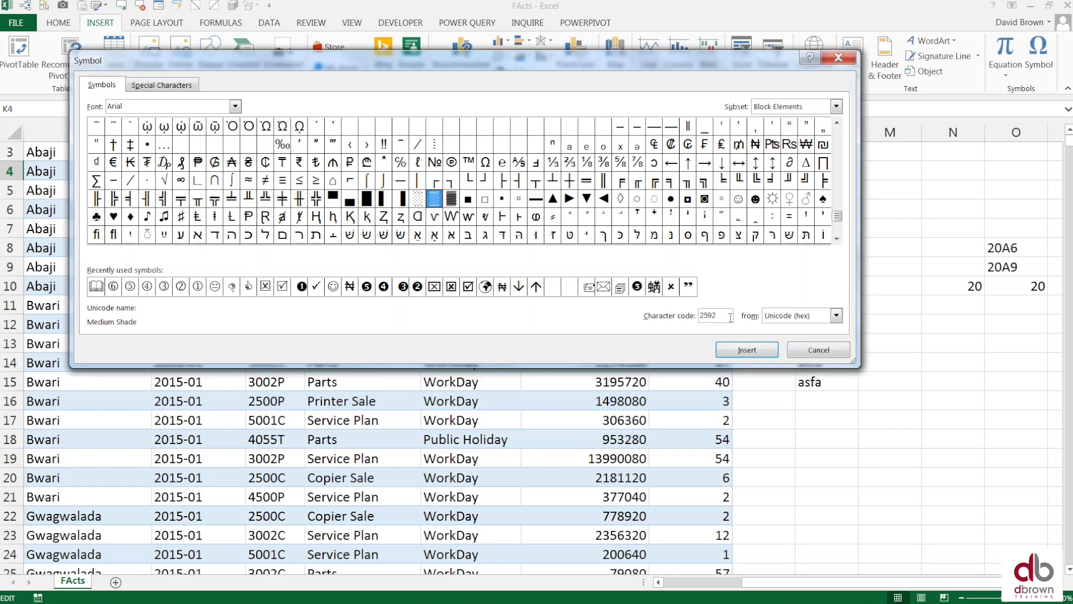